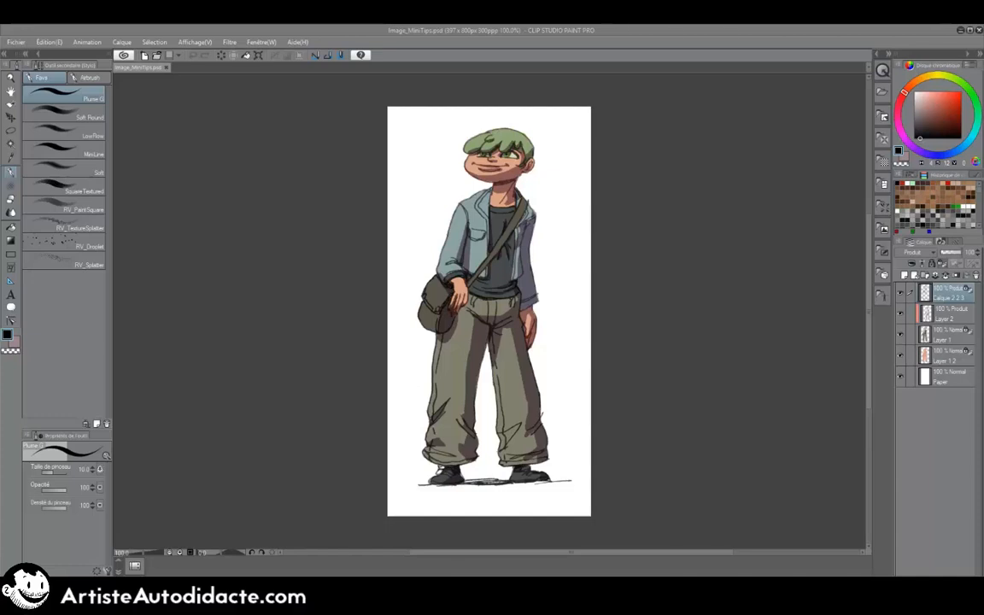
Soften the shadow edge on the character's jacket on Layer 2 with the Flou (blur) blending brush
scroll(536, 203, up, 4)
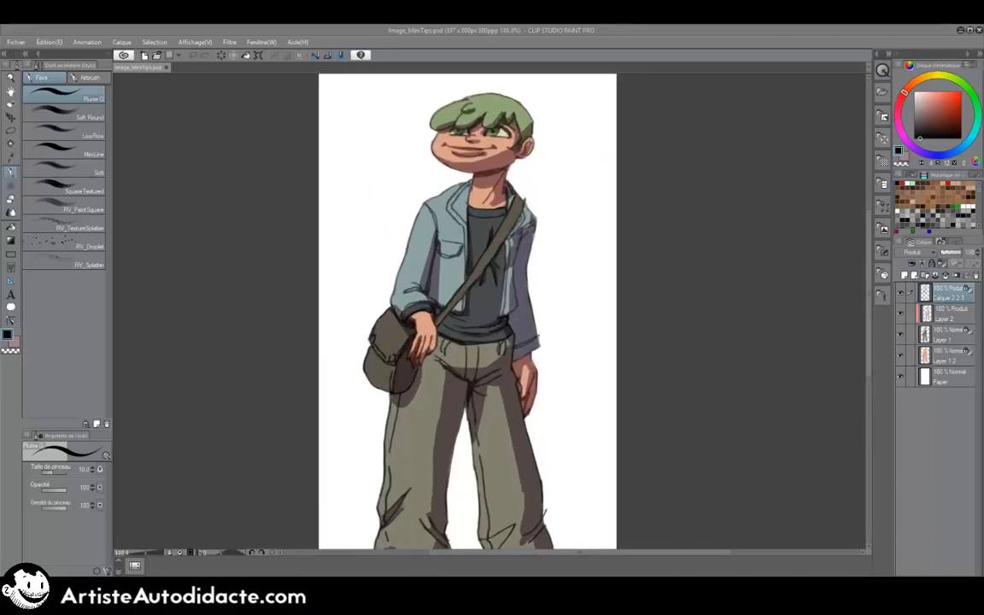
scroll(537, 180, up, 2)
scroll(524, 187, down, 1)
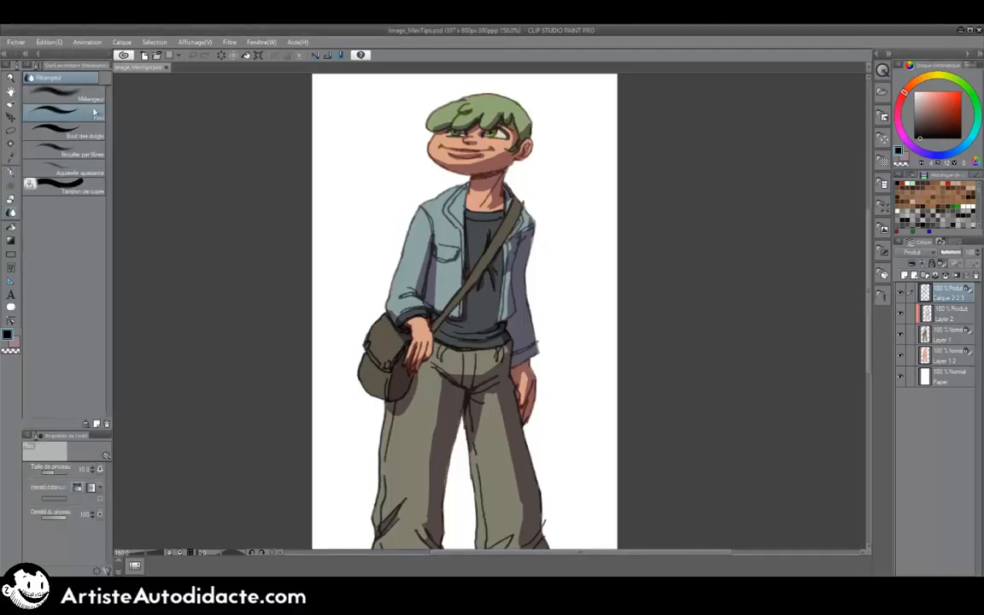
click(85, 111)
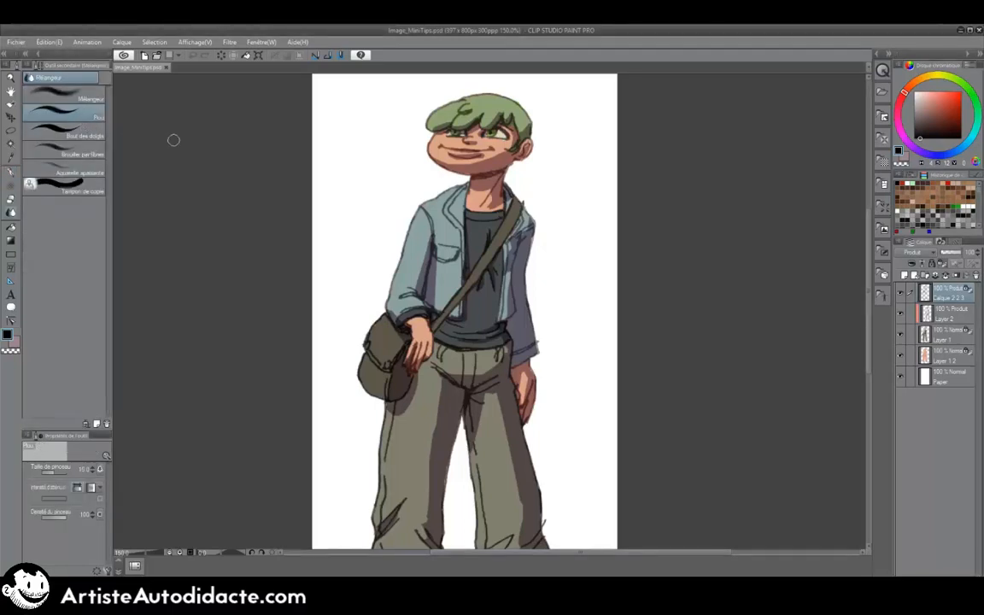
click(941, 316)
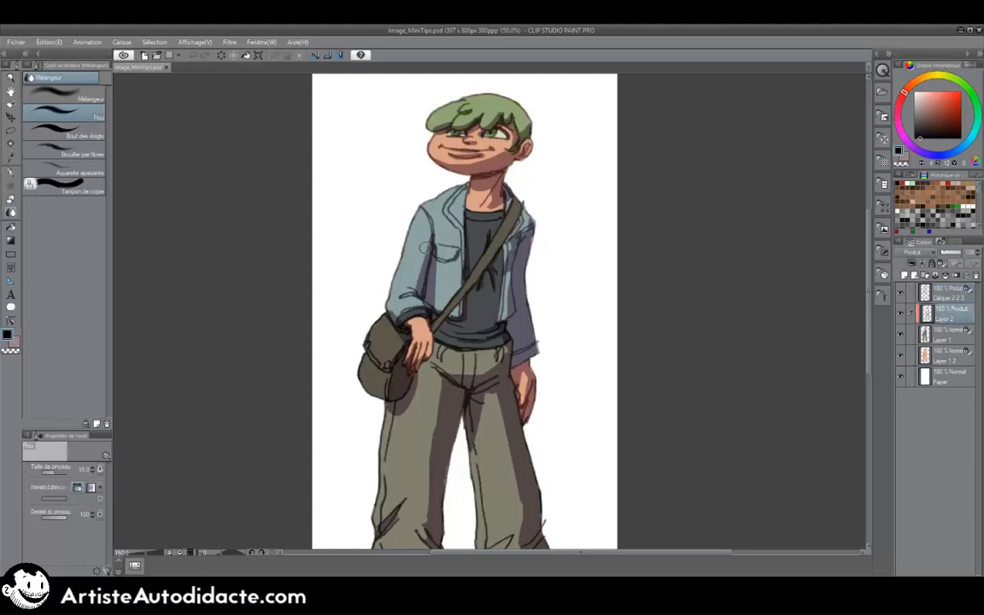
drag(380, 224, 385, 214)
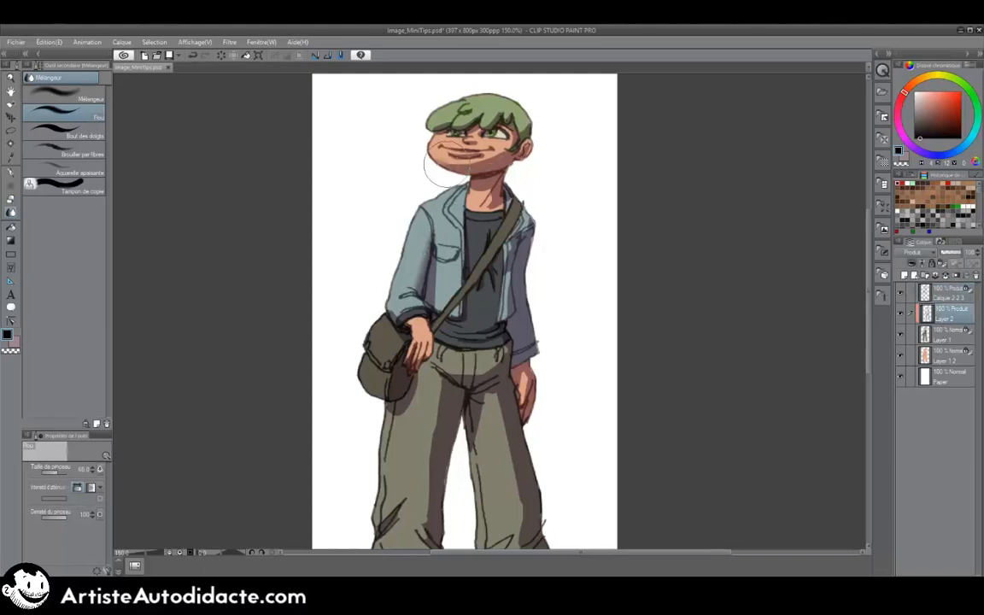
Undo the oversized blur stroke on the face, reduce the blur brush size to 10, and soften the hair's shadow edges
drag(437, 158, 509, 143)
key(ctrl+z)
key(bracketleft)
key(bracketleft)
key(bracketleft)
key(bracketleft)
key(bracketleft)
key(bracketleft)
key(bracketleft)
key(bracketleft)
key(bracketleft)
key(bracketleft)
key(bracketleft)
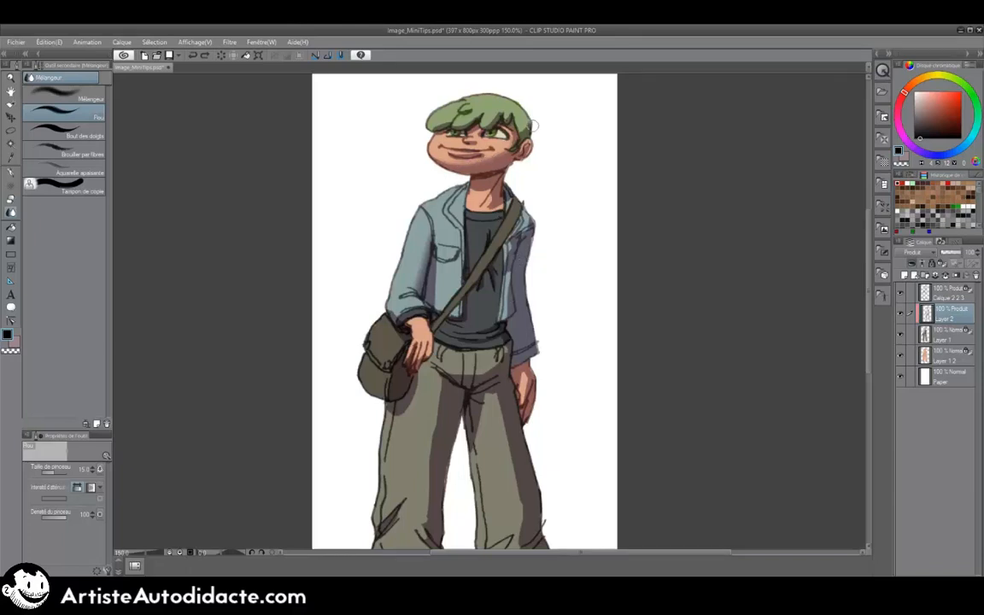
key(bracketleft)
key(bracketleft)
drag(494, 117, 509, 108)
Refine the face's shadow edges on Layer 2, alternating between the eraser and the blur brush
key(e)
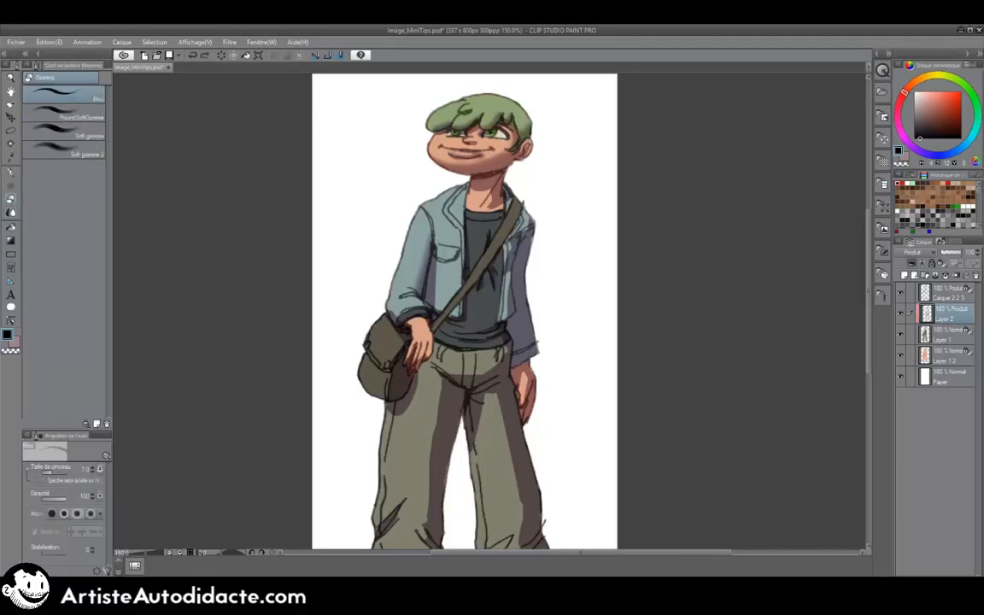
key(j)
drag(464, 155, 441, 149)
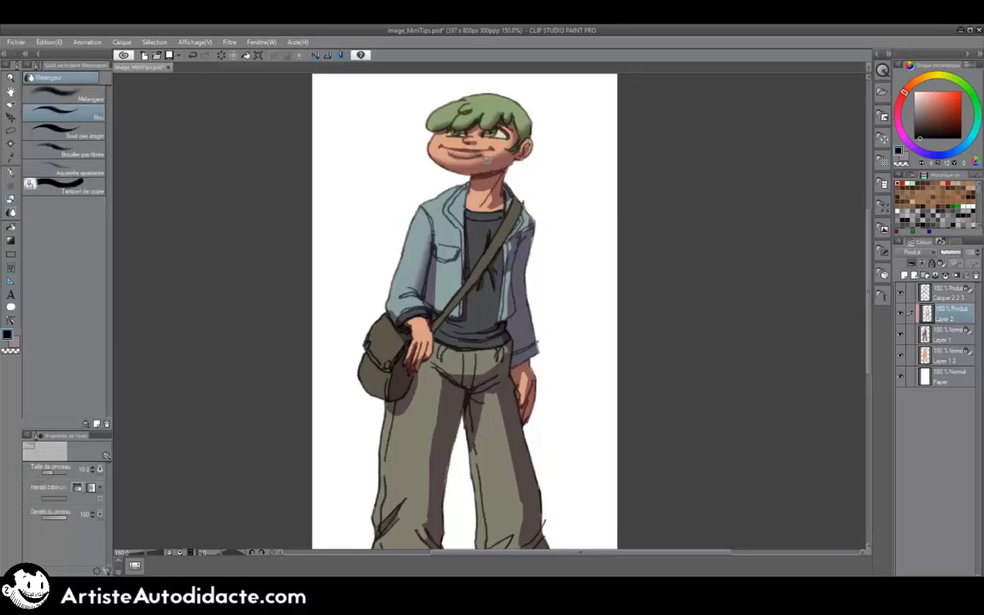
key(e)
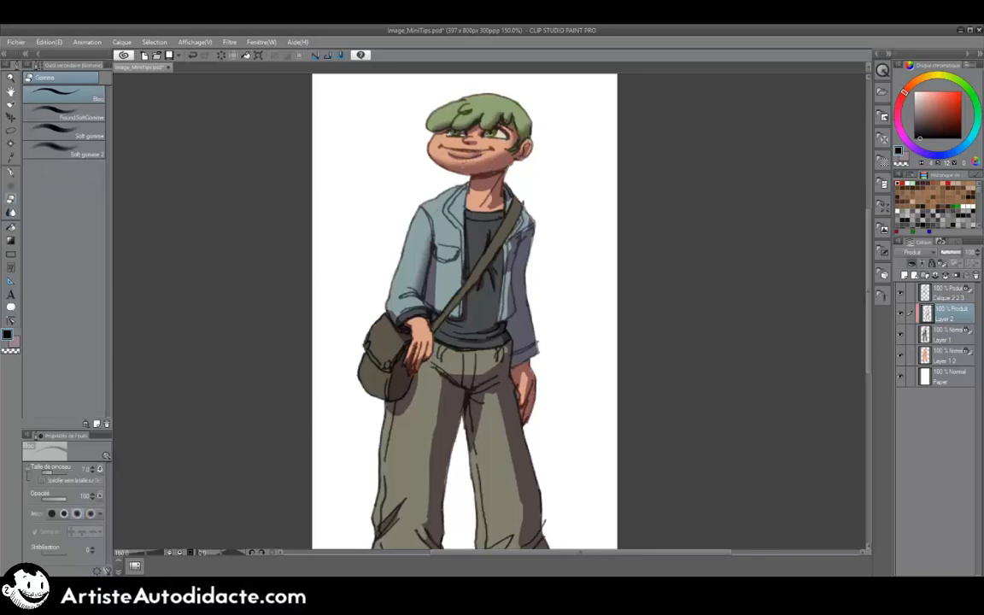
key(j)
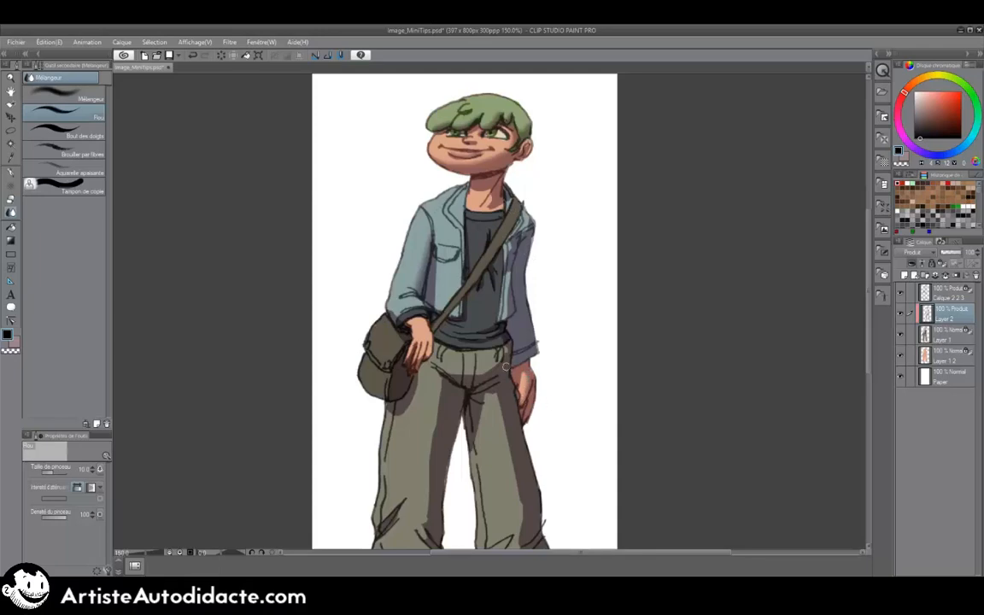
Blur the shadow edges along both trouser legs and around the cuffs, enlarging the brush to size 25
scroll(507, 402, down, 3)
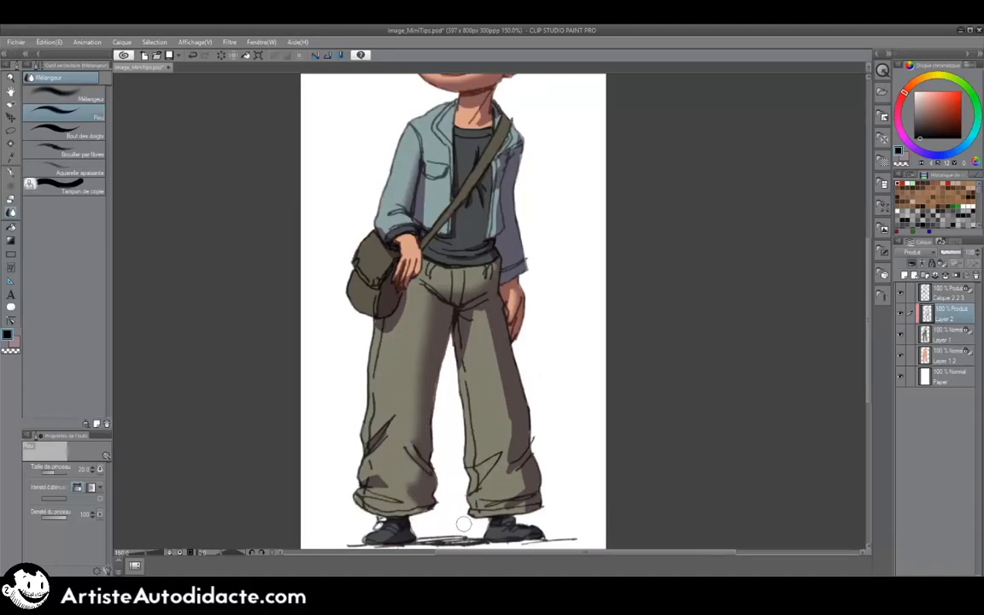
drag(362, 481, 385, 482)
key([)
key([)
key([)
key([)
key(bracketright)
key(bracketright)
key(bracketright)
key(bracketright)
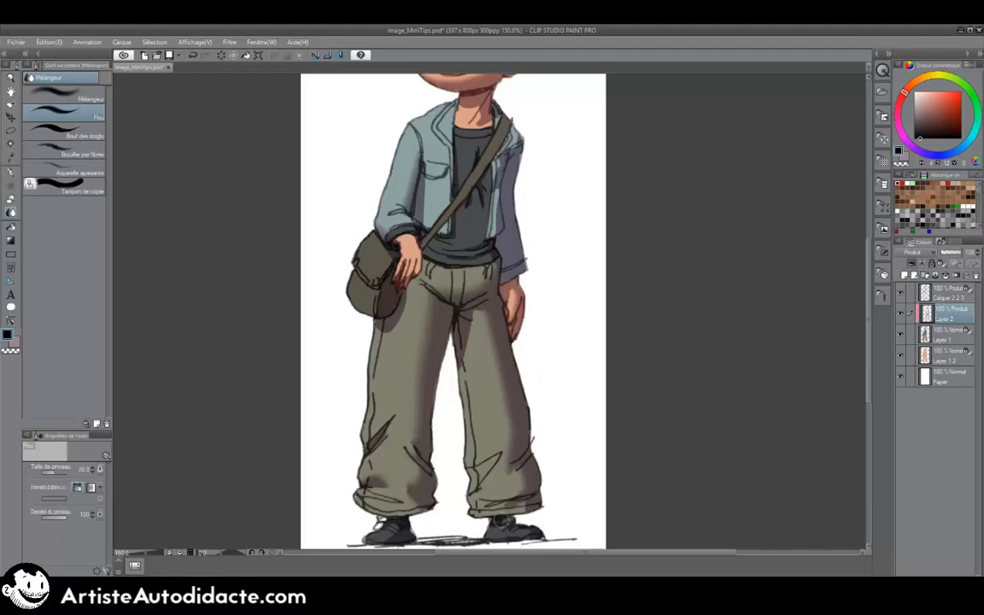
mouse_move(520, 498)
mouse_down()
mouse_move(519, 466)
mouse_move(505, 510)
mouse_up()
Clean up the remaining shadows on the hair and upper body with the eraser and the blur brush at size 15
key(bracketleft)
key(bracketleft)
drag(465, 143, 428, 228)
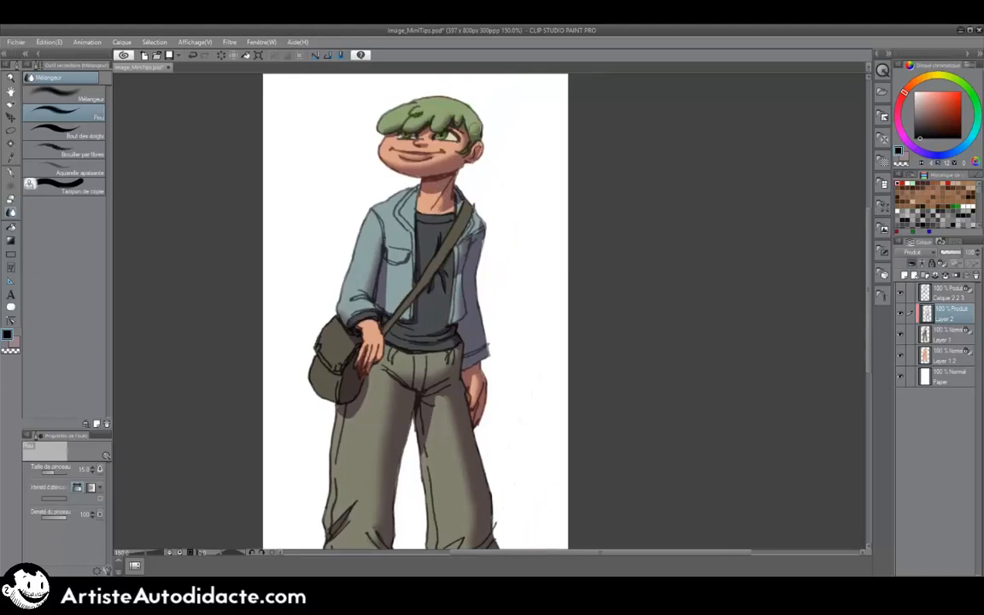
key(e)
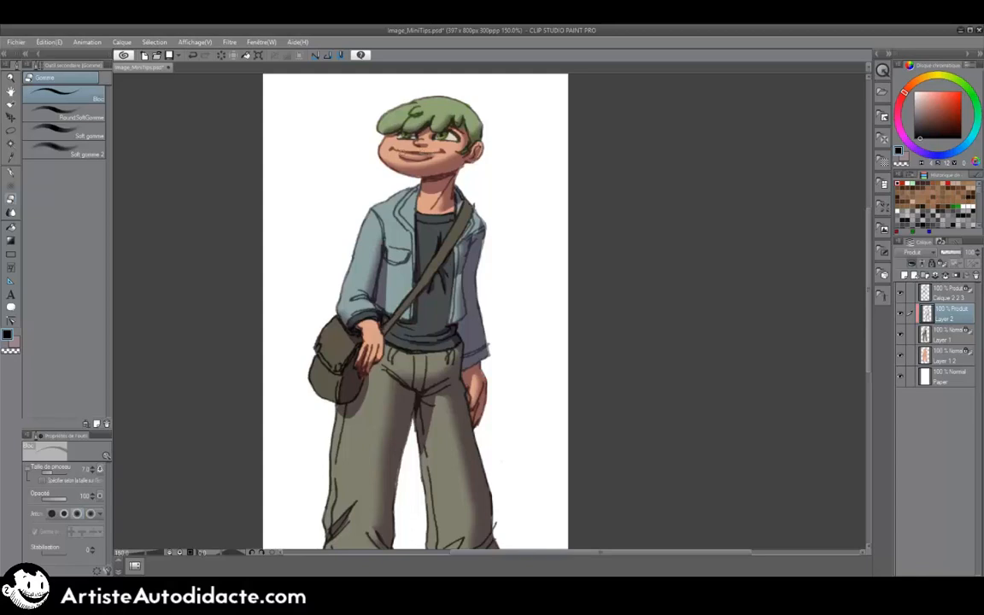
key(j)
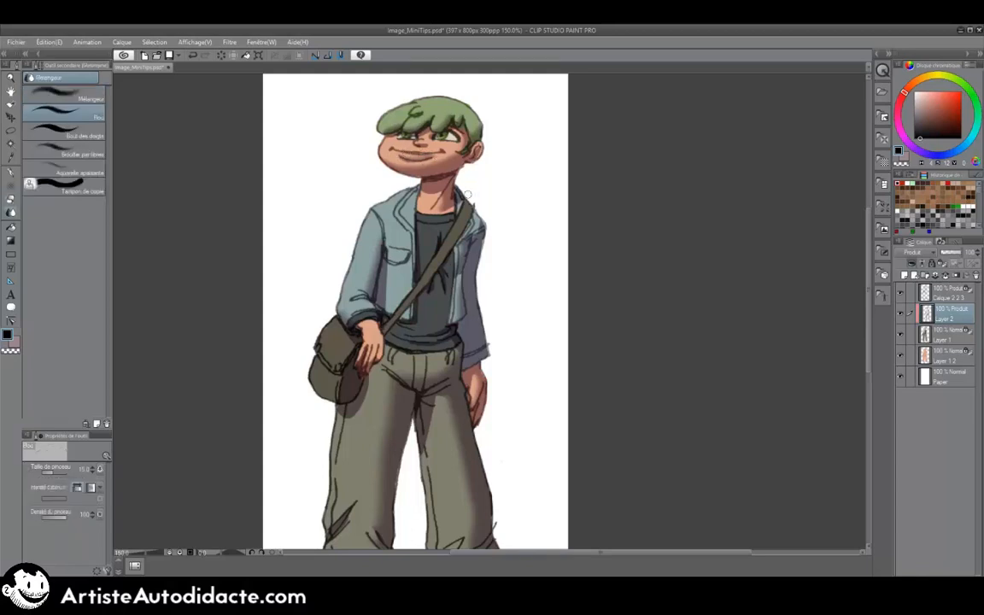
scroll(457, 273, down, 3)
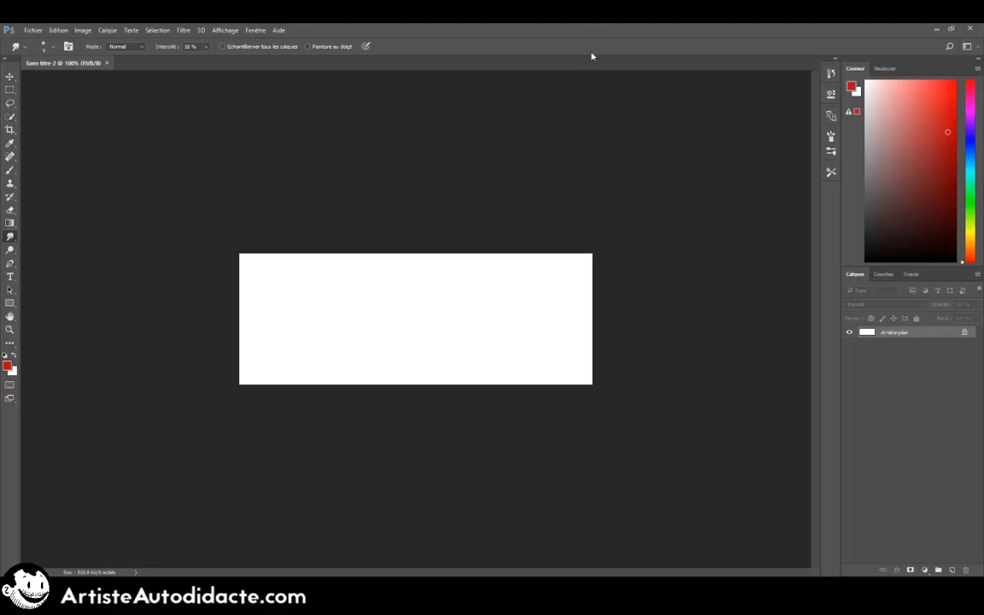
Switch to Photoshop and paint a thick, slightly arched red brush stroke across the blank canvas
key(b)
key(bracketright)
key(bracketright)
key(bracketright)
key(bracketright)
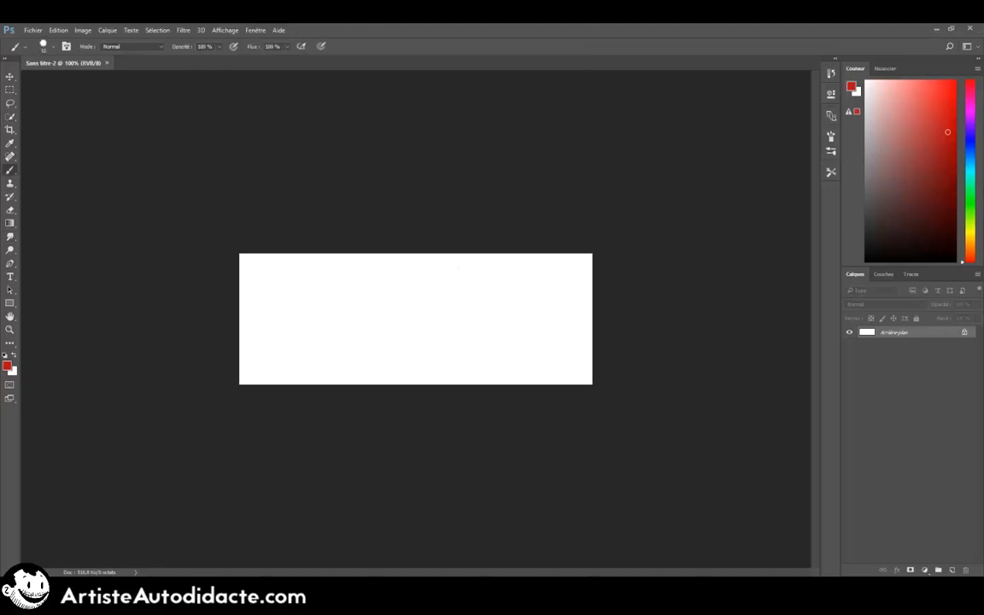
click(11, 236)
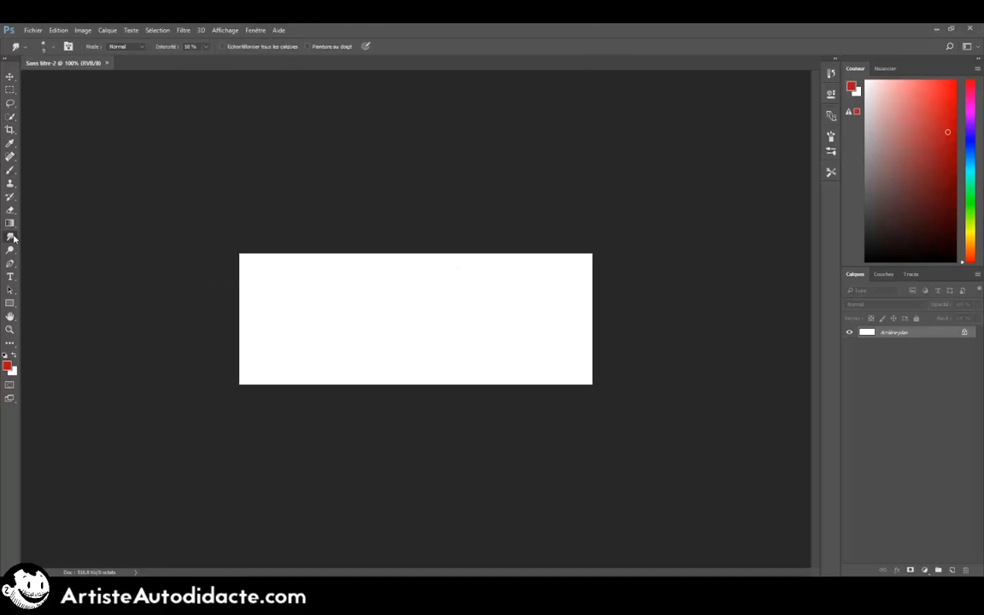
key(b)
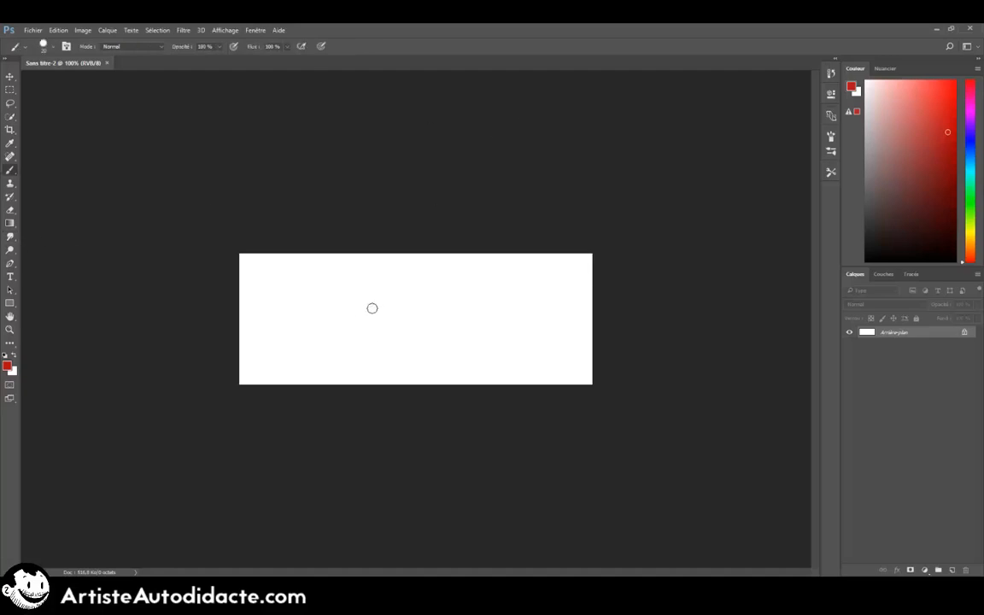
mouse_move(318, 312)
mouse_down()
mouse_move(377, 306)
mouse_move(422, 316)
mouse_up()
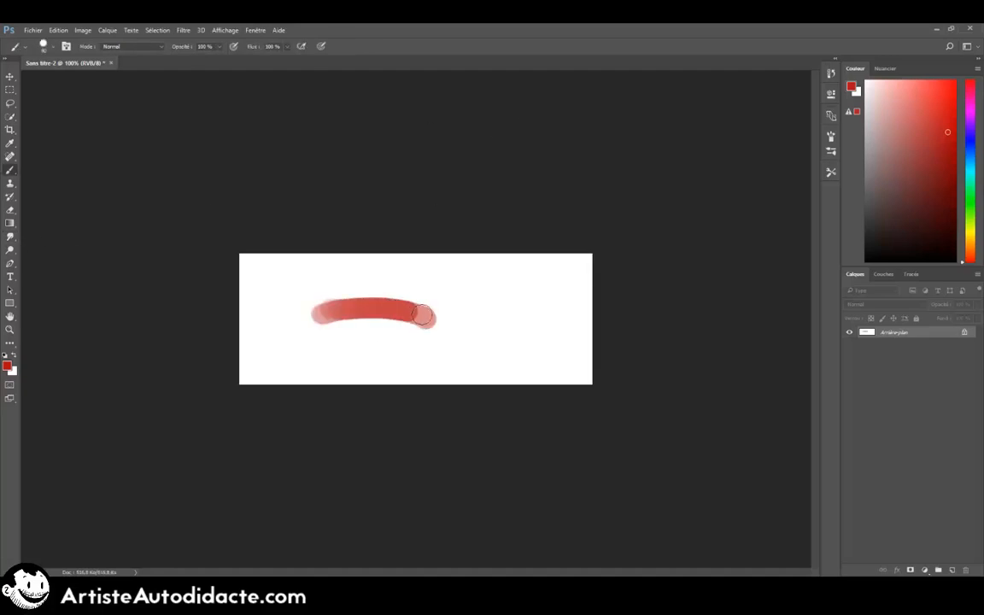
Blend the red stroke with the Smudge tool, using brush scattering (Diffusion) of 200 % on both axes and a count of 4
click(11, 237)
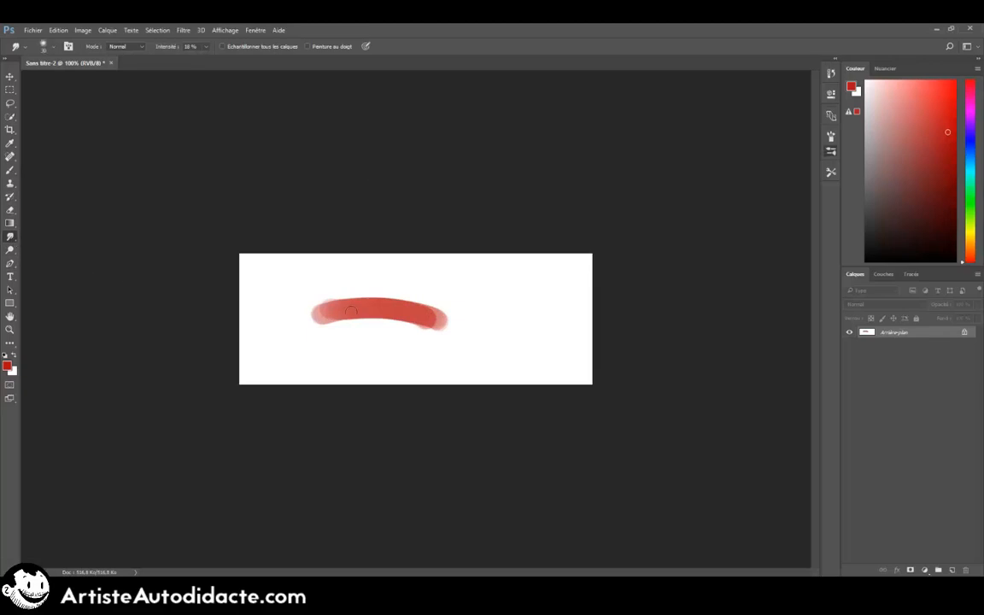
mouse_move(353, 278)
mouse_down()
mouse_move(358, 346)
mouse_move(401, 334)
mouse_move(400, 283)
mouse_move(399, 328)
mouse_up()
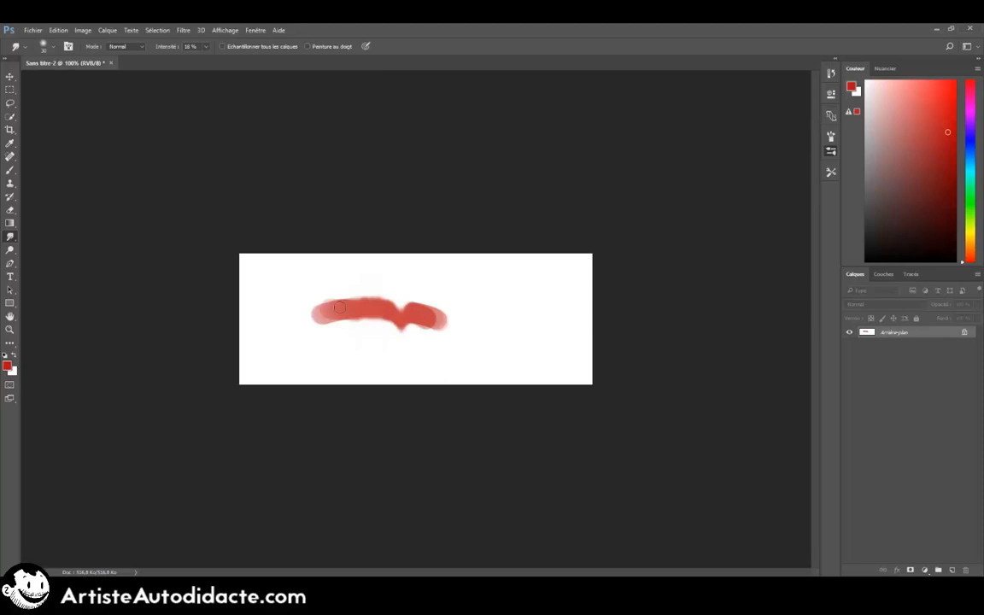
key(space)
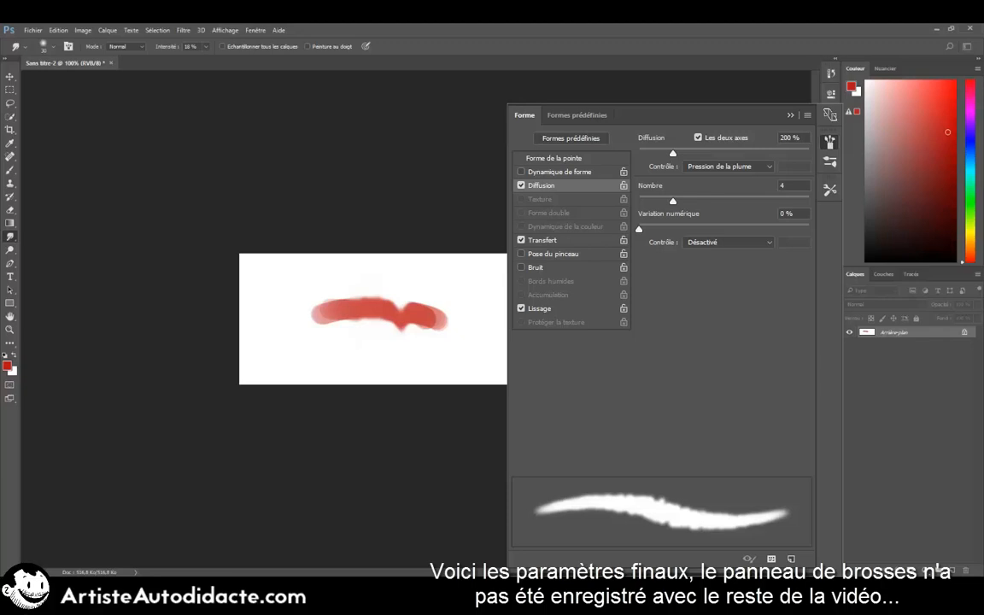
drag(414, 305, 446, 321)
drag(376, 298, 323, 309)
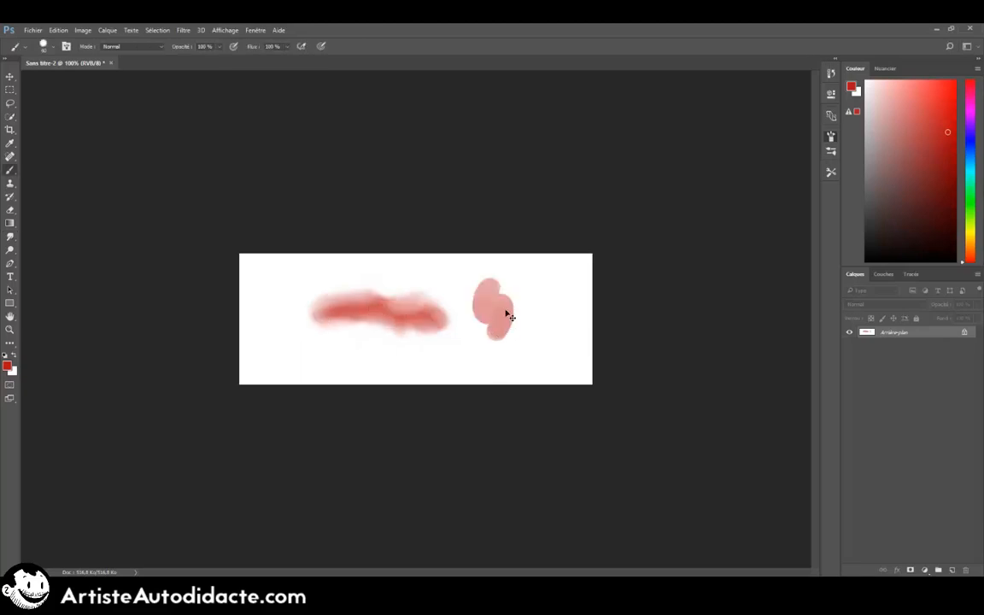
Paint a simple red face beside the stroke, with a shaded side, eye sockets, nose and chin shadow in darker layers
mouse_move(509, 316)
mouse_down()
mouse_move(482, 338)
mouse_move(518, 317)
mouse_move(485, 291)
mouse_move(484, 344)
mouse_move(524, 321)
mouse_move(488, 347)
mouse_move(499, 312)
mouse_move(494, 365)
mouse_move(470, 323)
mouse_move(492, 311)
mouse_move(528, 315)
mouse_up()
key(ctrl+z)
mouse_move(491, 283)
mouse_down()
mouse_move(483, 328)
mouse_move(492, 369)
mouse_up()
key(bracketleft)
key(bracketleft)
key(bracketleft)
drag(502, 313, 523, 362)
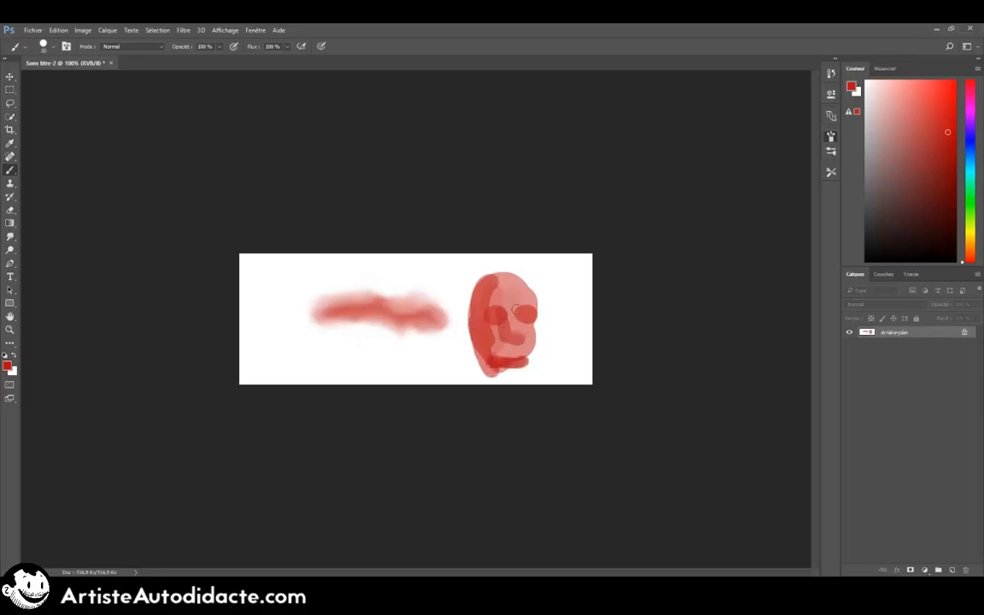
Smudge the face's shading, paint darker red spots on the forehead and in the shaded-side eye socket, and blend them
key(r)
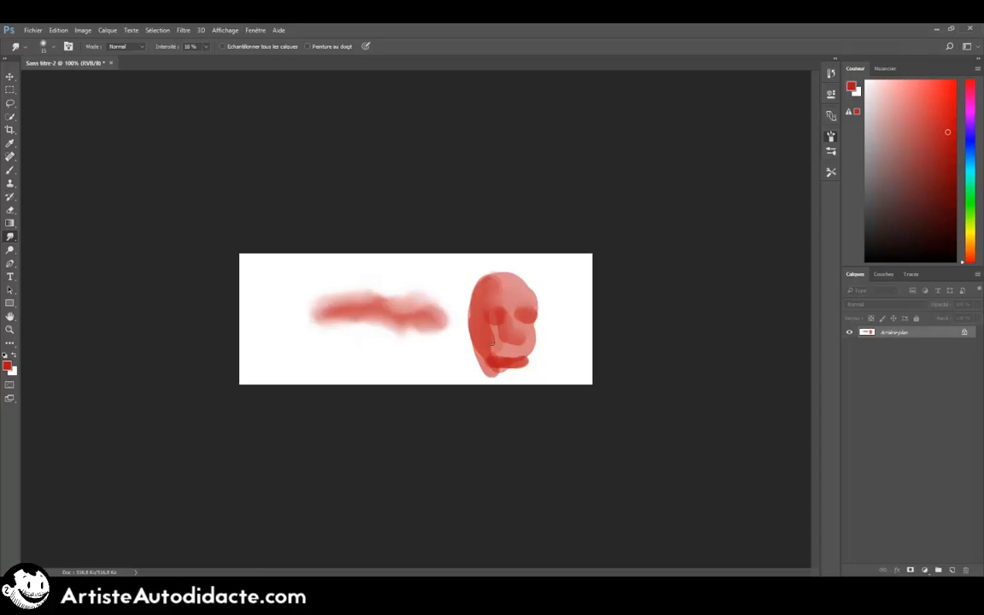
key(b)
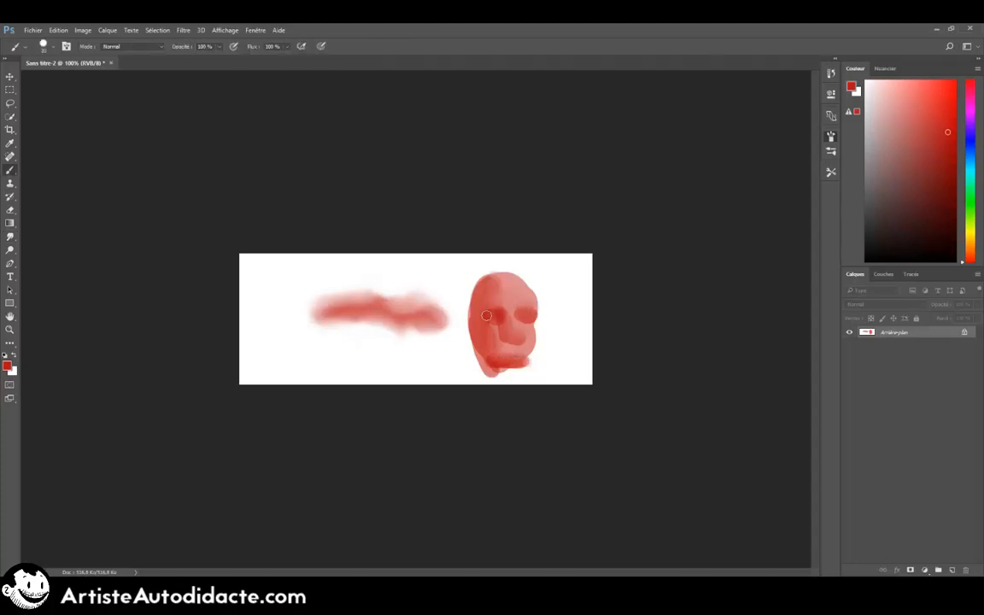
click(510, 295)
click(494, 317)
key(r)
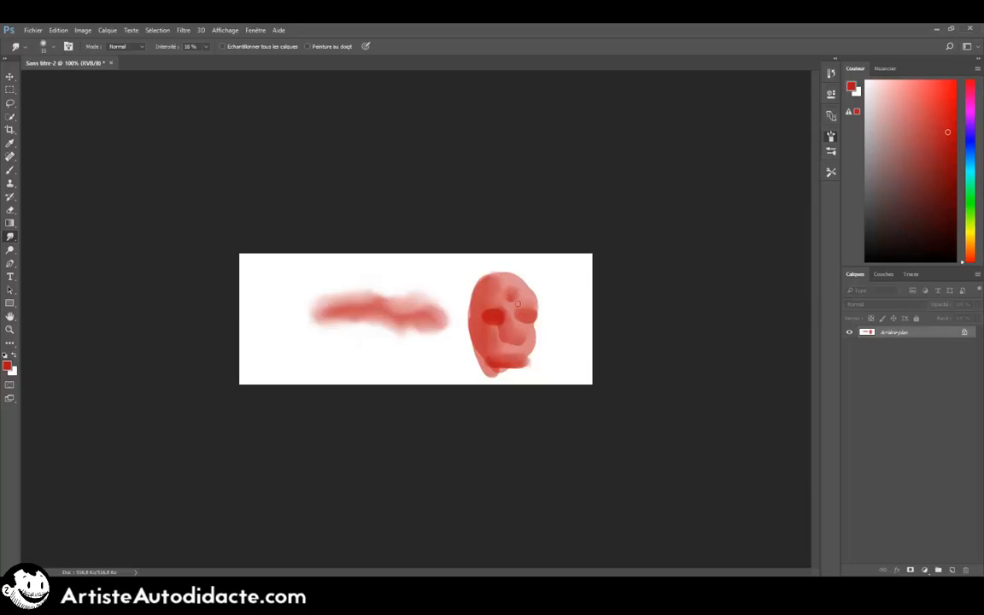
Sample a light pink from the face, paint the eyeball inside the dark eye socket, and smudge it
key(b)
alt+click(513, 322)
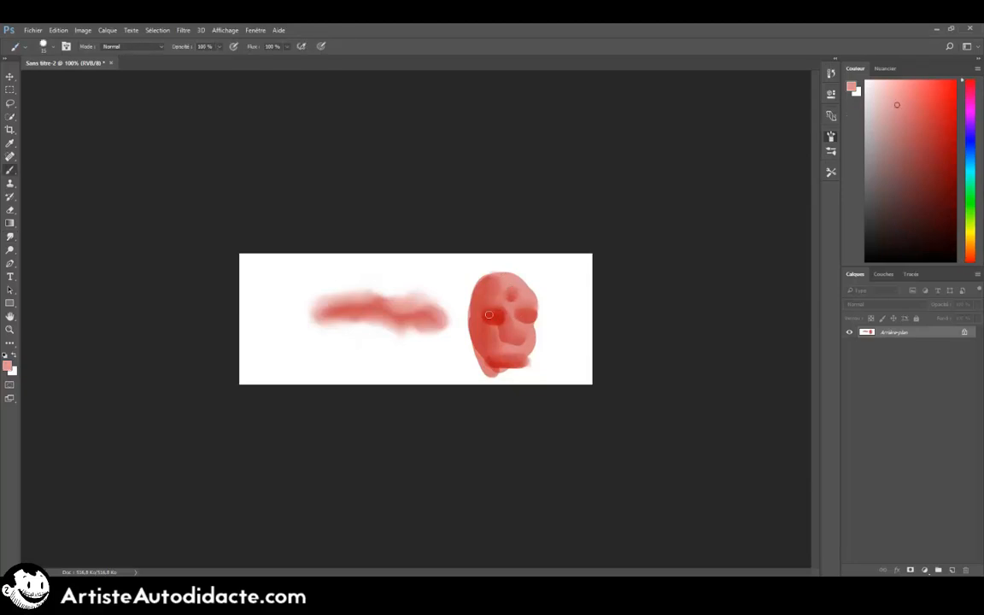
drag(486, 317, 493, 316)
key(r)
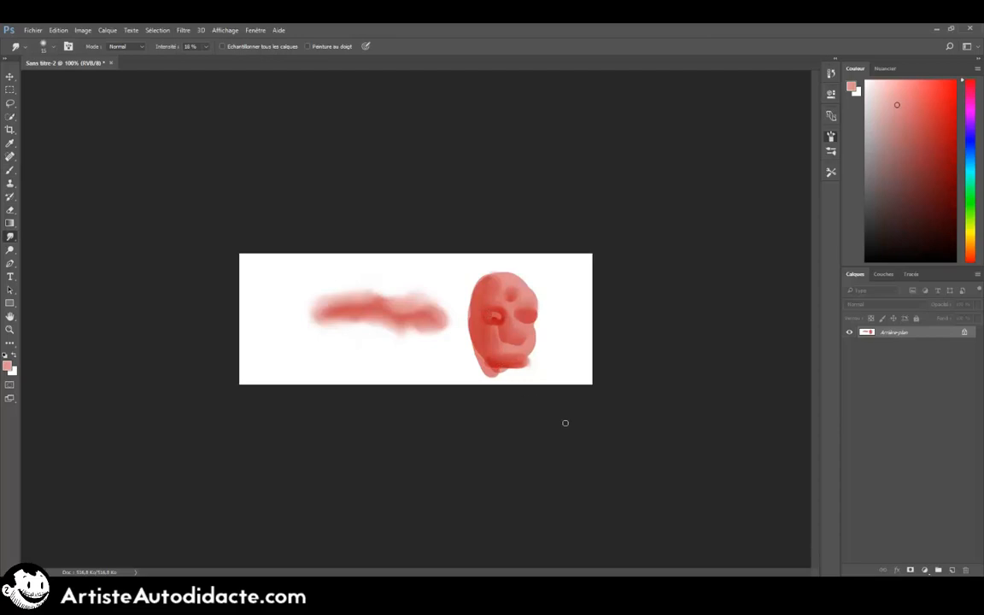
Detail the eye with a small brush, using red sampled from the eye and white sampled from the canvas, undoing unwanted strokes
key(b)
alt+click(498, 319)
mouse_move(498, 320)
mouse_down()
mouse_move(488, 321)
mouse_move(501, 319)
mouse_up()
alt+click(555, 309)
key(bracketright)
key(ctrl+z)
key(ctrl+z)
key(bracketleft)
key(r)
Paint a black pupil in the eye, swap the foreground colour to white, and return to the Smudge tool
key(b)
drag(876, 252, 877, 314)
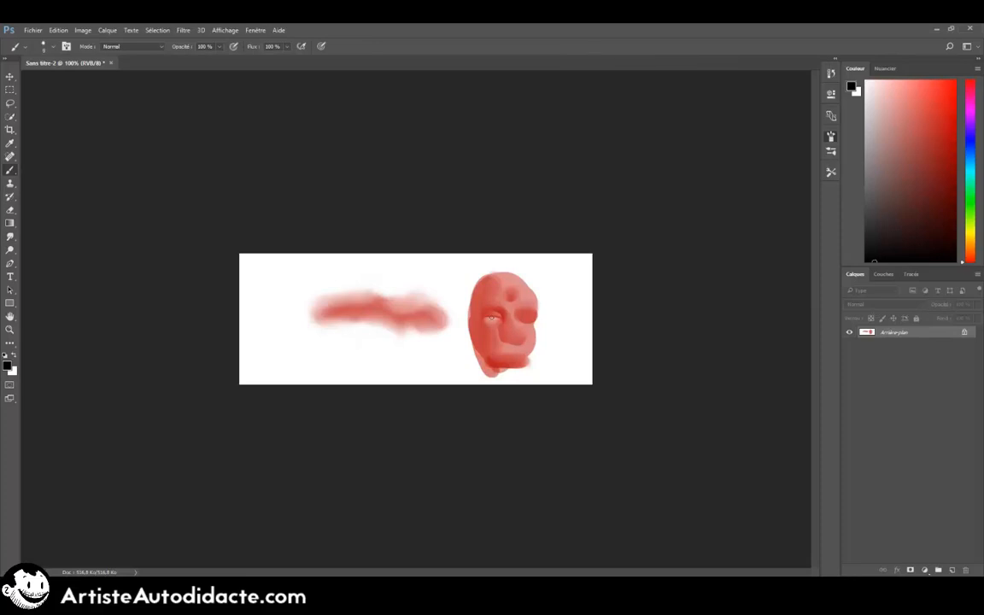
click(491, 318)
key(x)
key(r)
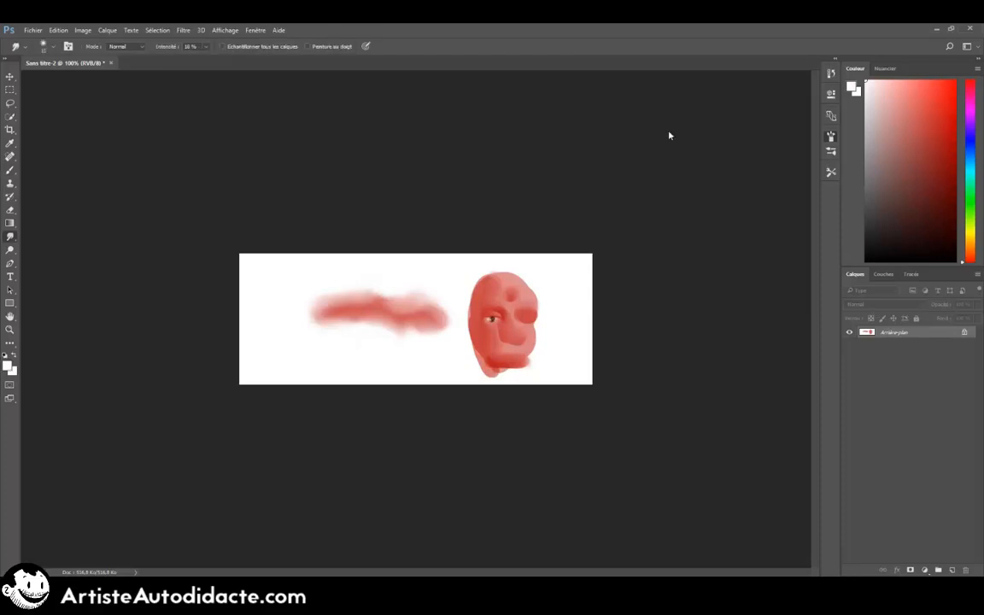